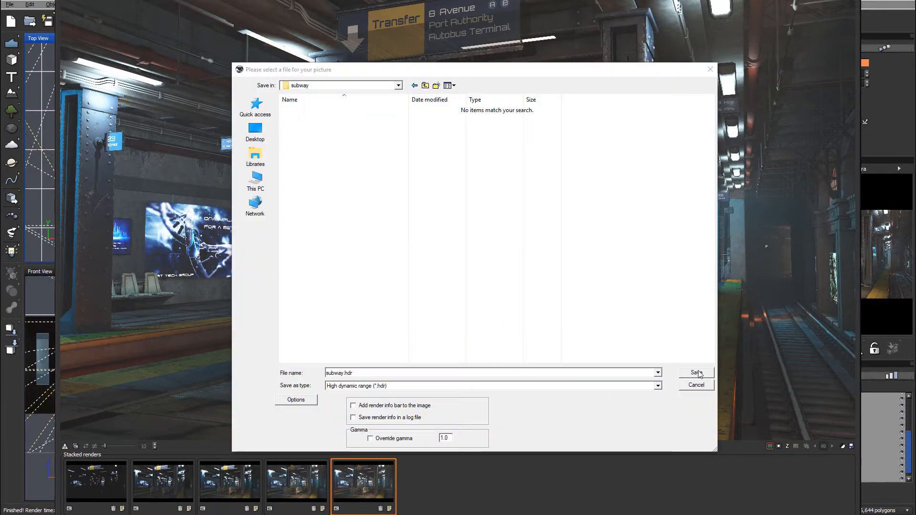
# Step: Save the subway render as subway.hdr in High dynamic range format, with tone mapping disabled
pyautogui.click(303, 401)
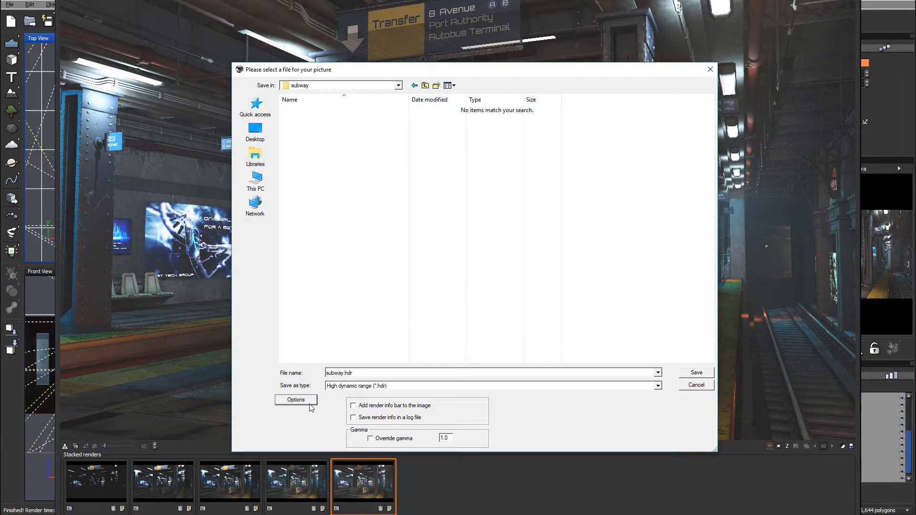
pyautogui.click(697, 377)
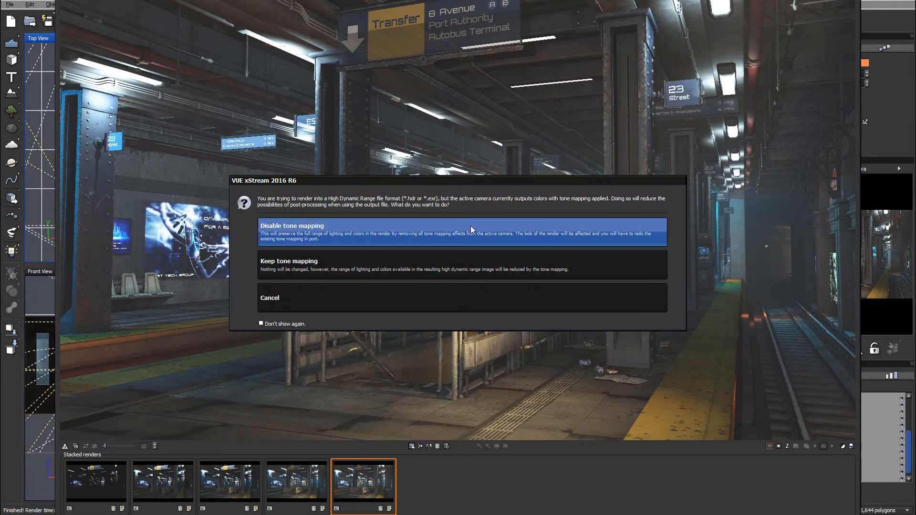
pyautogui.click(473, 226)
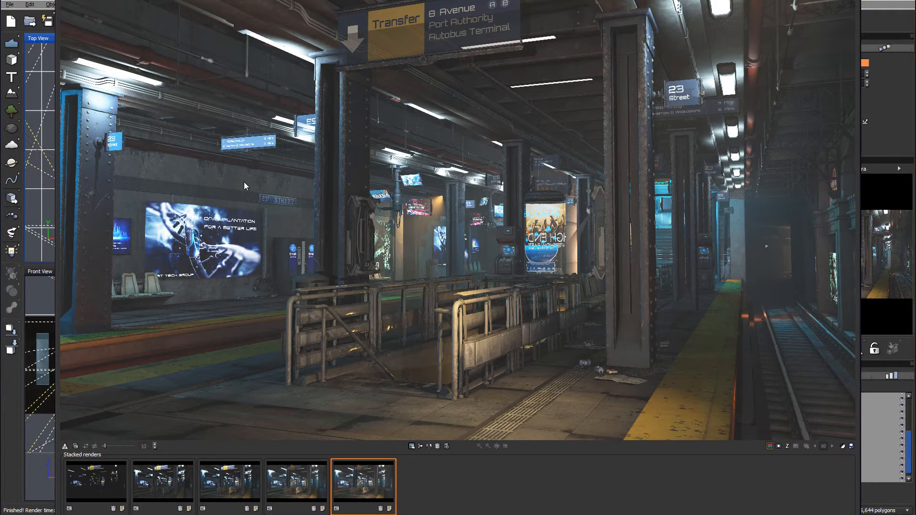
# Step: Save the same render as the Photoshop image file subway.psd and leave the render display
pyautogui.click(852, 447)
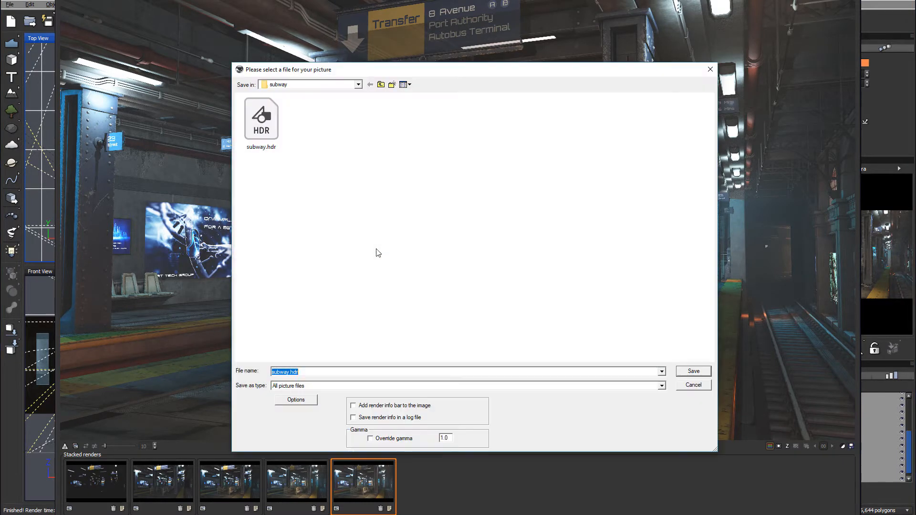
pyautogui.click(426, 386)
pyautogui.click(374, 457)
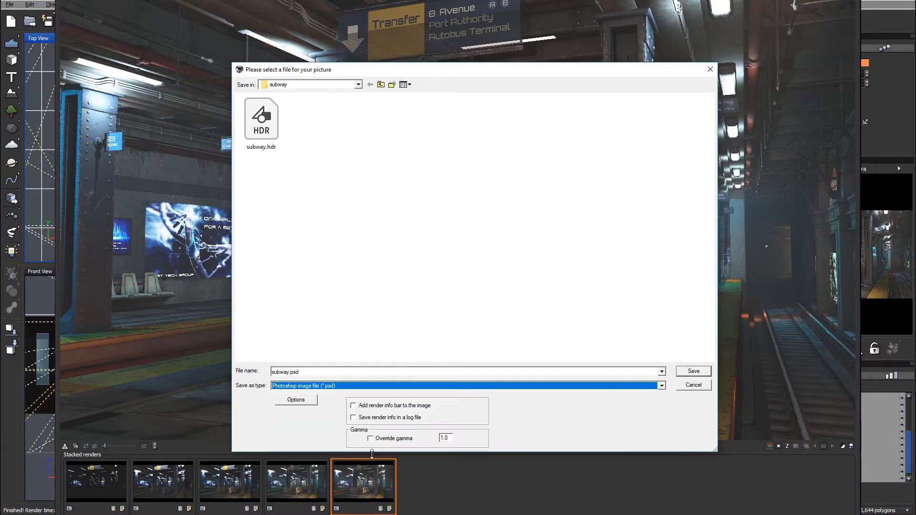
pyautogui.click(693, 371)
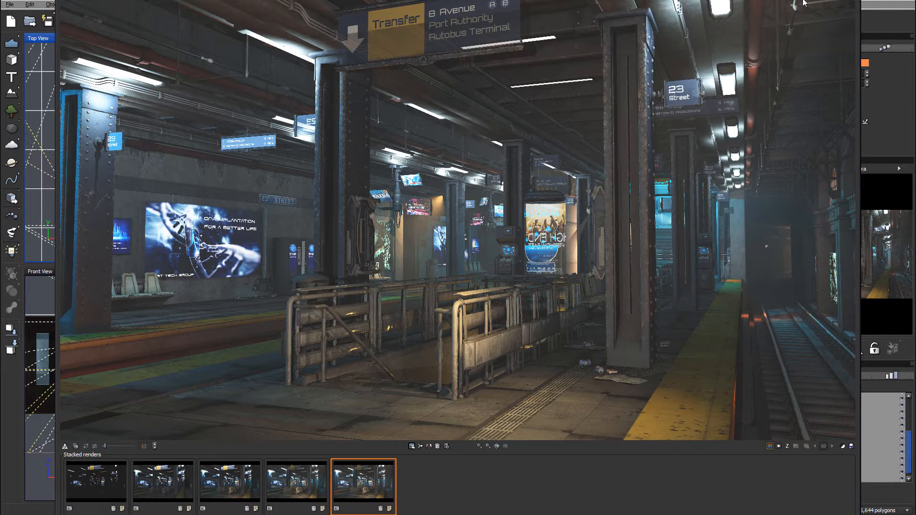
pyautogui.click(854, 1)
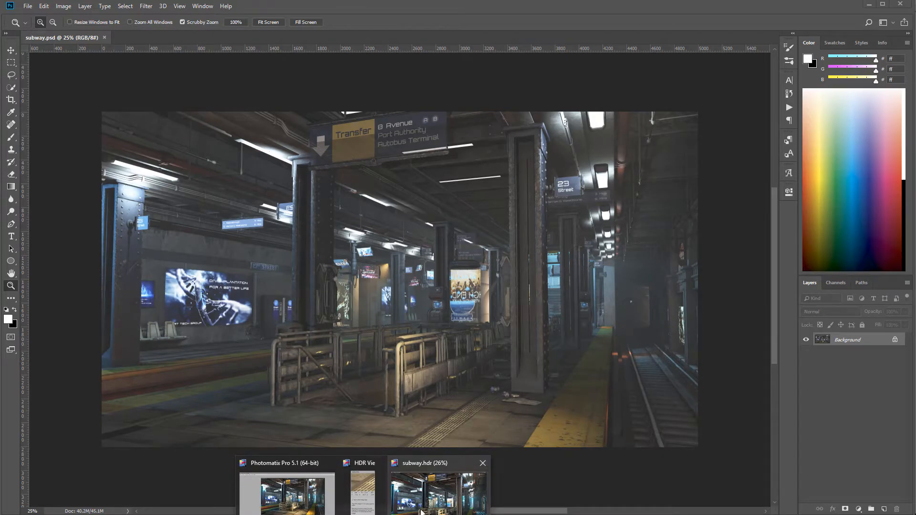
# Step: Switch to subway.hdr in Photomatix Pro, start tone mapping it, and inspect a detail area with the loupe
pyautogui.click(428, 491)
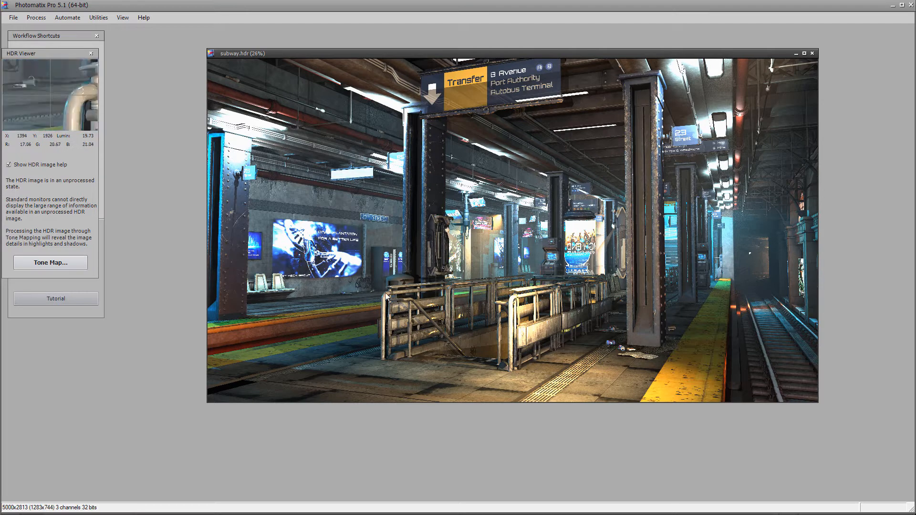
pyautogui.click(64, 260)
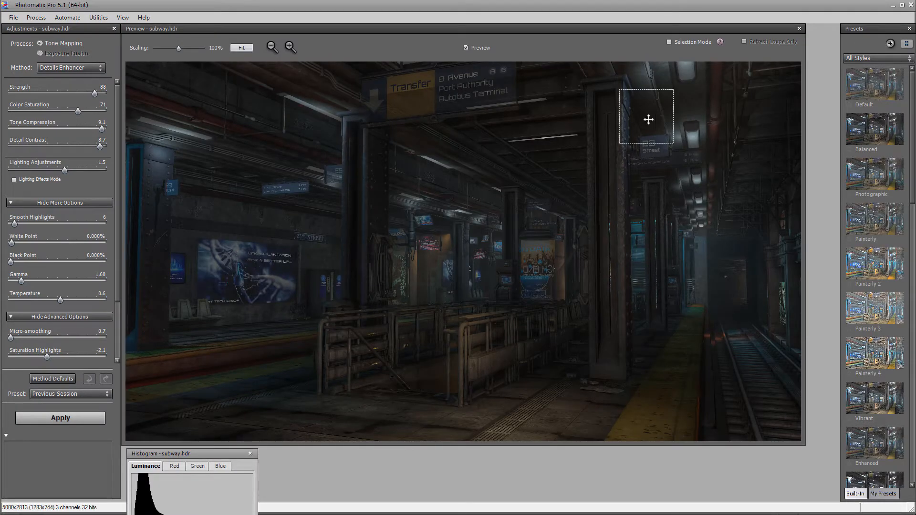
pyautogui.click(479, 336)
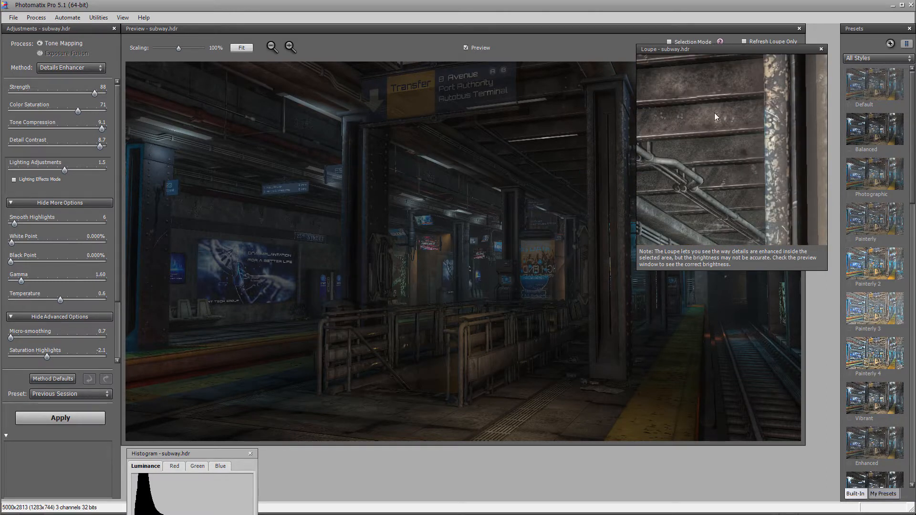
pyautogui.click(822, 49)
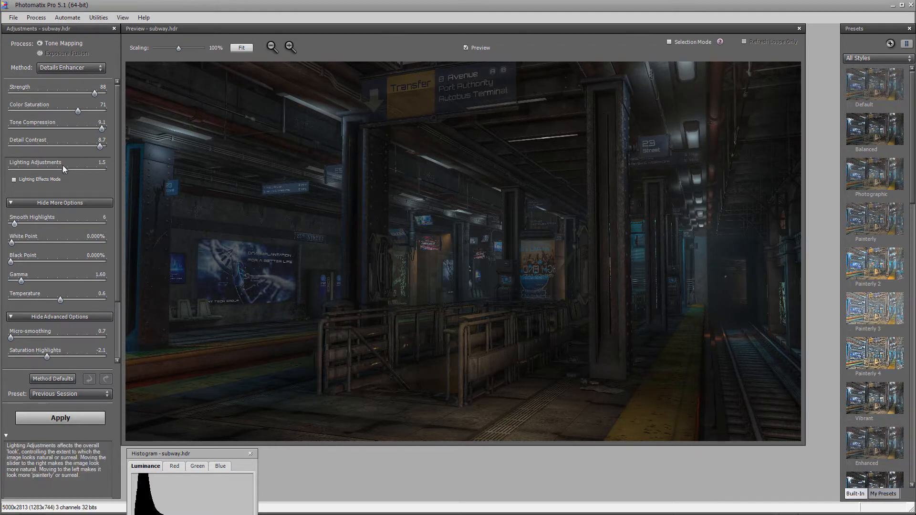
# Step: Set Lighting Adjustments to 2.6 and Smooth Highlights to 5 for the tone mapping
pyautogui.moveTo(63, 170)
pyautogui.mouseDown()
pyautogui.moveTo(27, 169)
pyautogui.moveTo(87, 167)
pyautogui.moveTo(78, 168)
pyautogui.mouseUp()
pyautogui.click(33, 171)
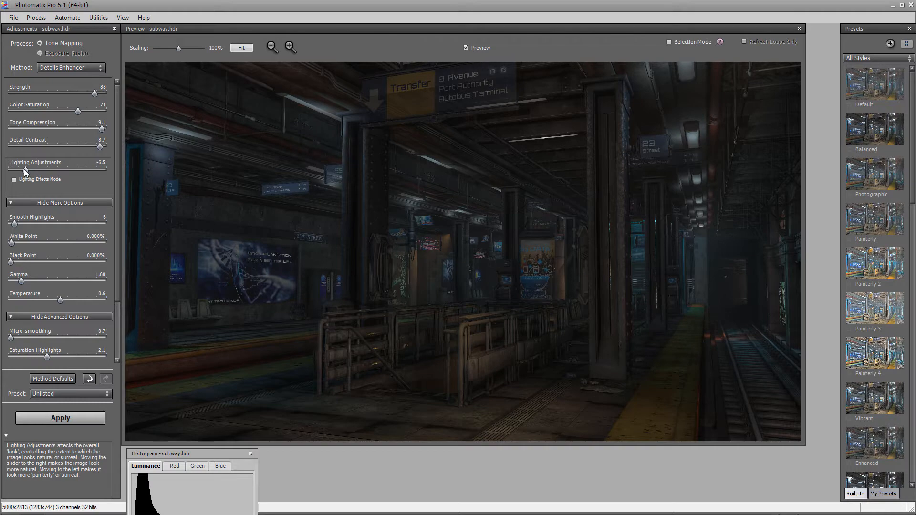
pyautogui.click(69, 172)
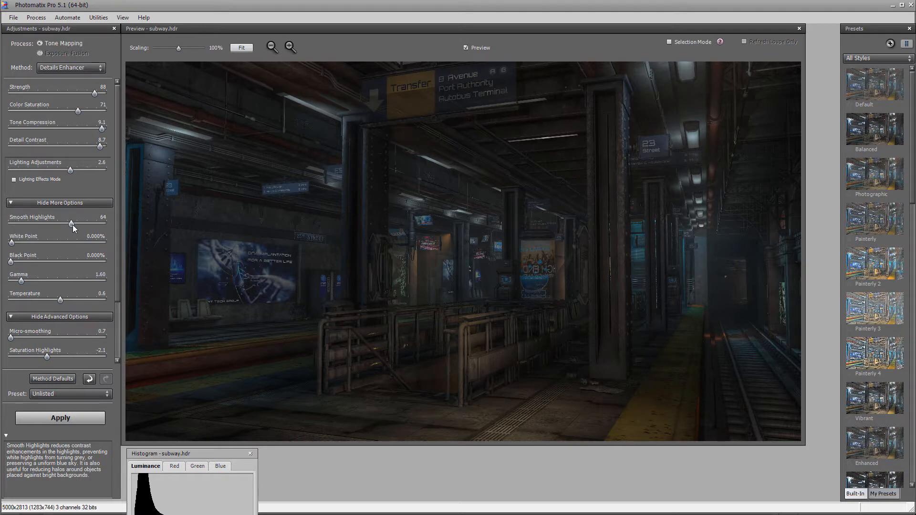
pyautogui.moveTo(21, 225); pyautogui.dragTo(13, 225)
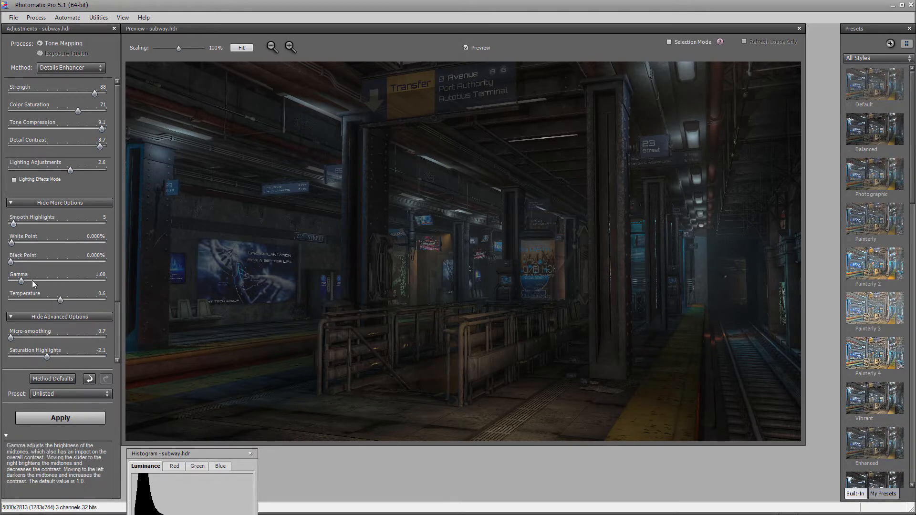
# Step: Set Gamma to 1.28, Black Point to 0.000% and White Point to 0.001%, and check a detail with the loupe
pyautogui.moveTo(22, 280); pyautogui.dragTo(30, 281)
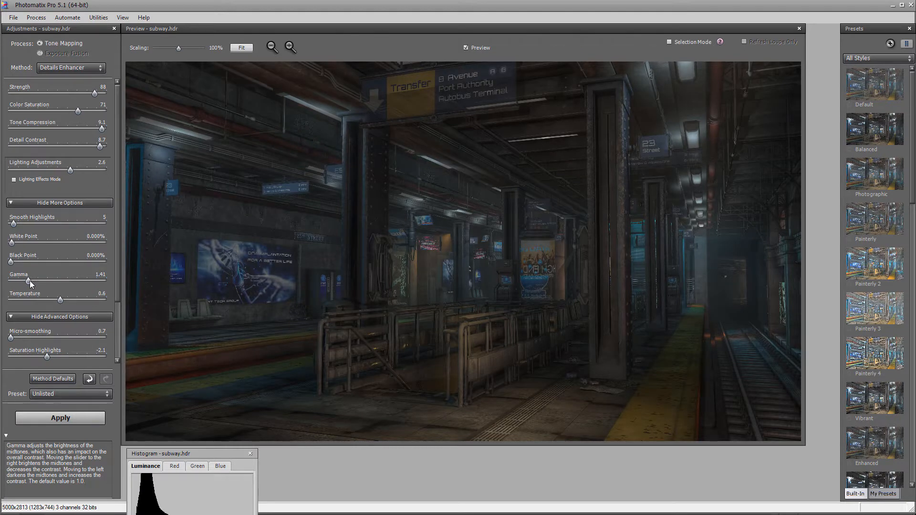
pyautogui.moveTo(45, 281); pyautogui.dragTo(38, 281)
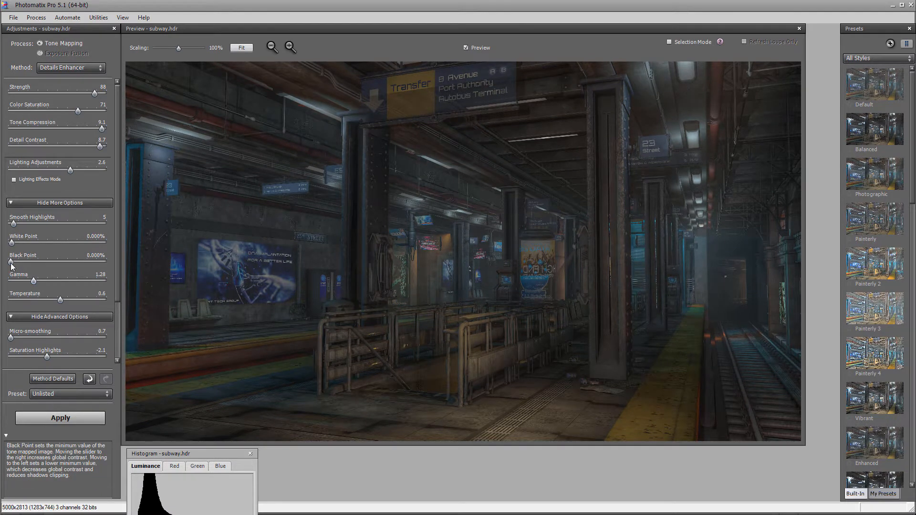
pyautogui.click(76, 264)
pyautogui.moveTo(52, 260); pyautogui.dragTo(32, 260)
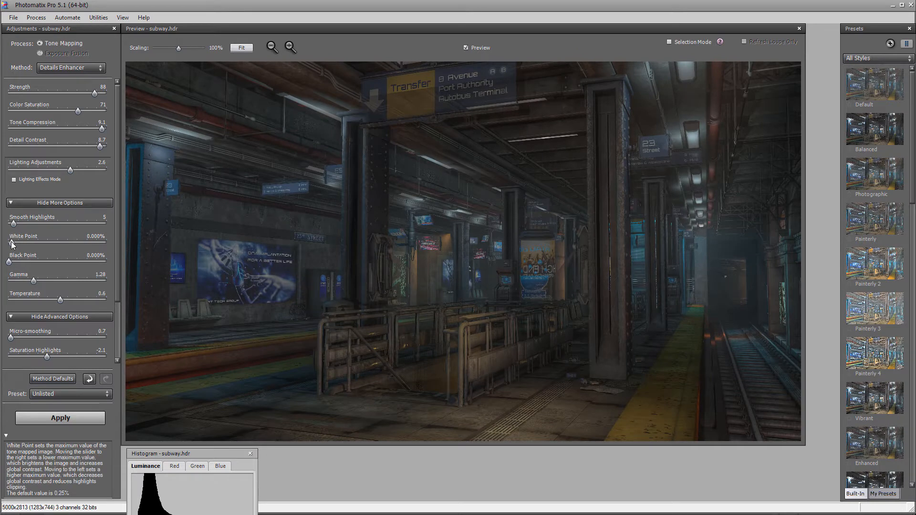
pyautogui.moveTo(31, 244)
pyautogui.mouseDown()
pyautogui.moveTo(42, 244)
pyautogui.moveTo(22, 244)
pyautogui.mouseUp()
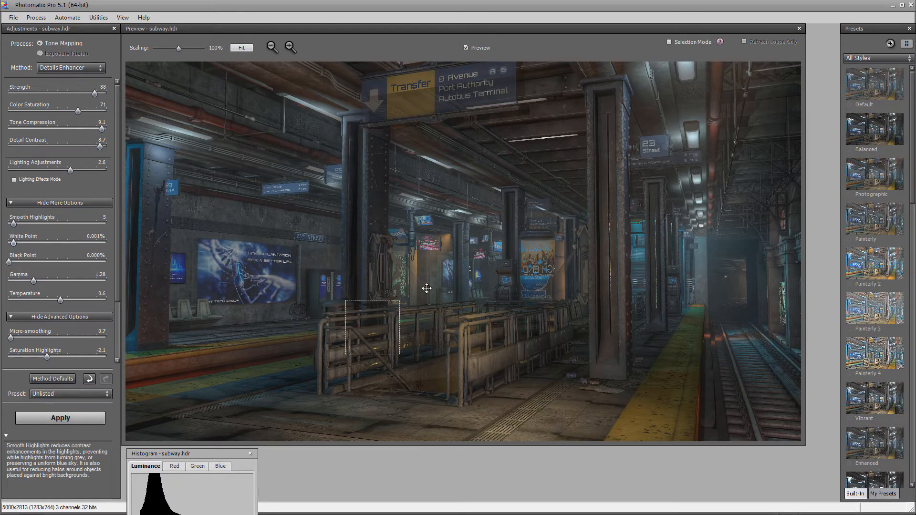
pyautogui.click(375, 185)
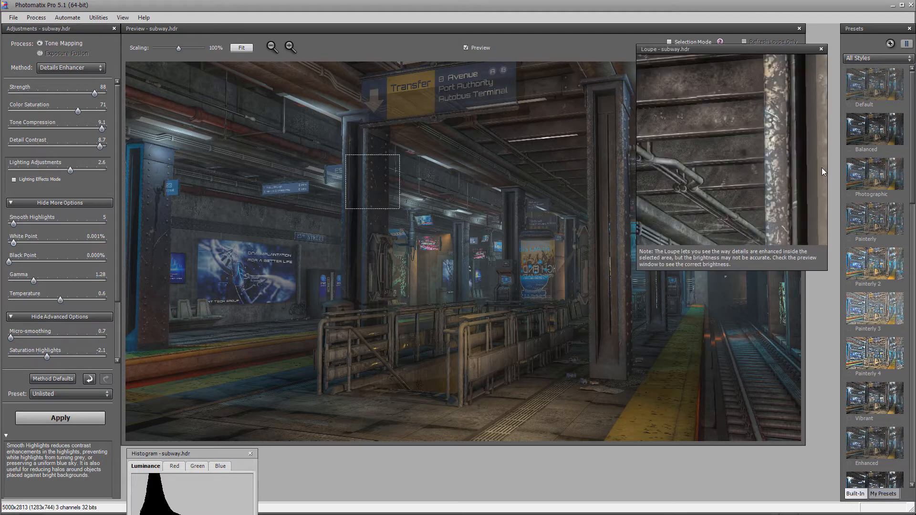
pyautogui.click(821, 49)
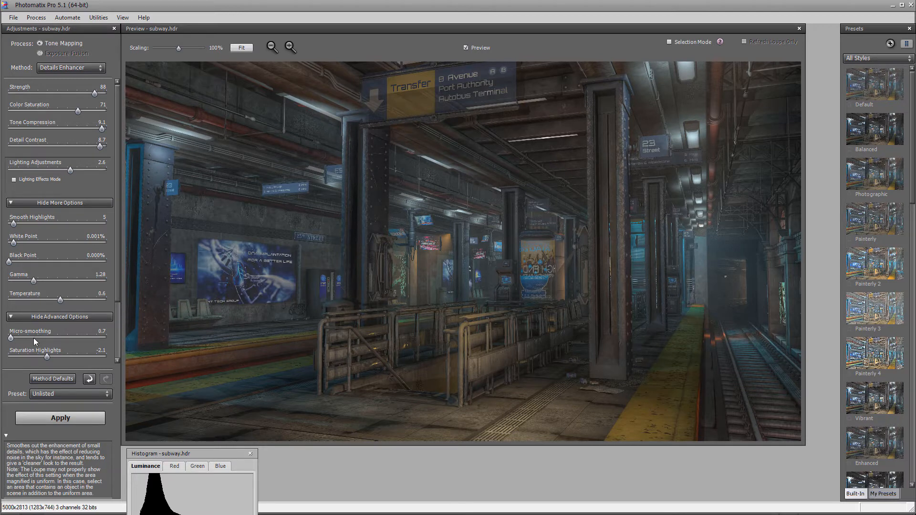
# Step: Set Micro-smoothing to 0.2 and Saturation Highlights to -3.5, and apply the tone mapping to the image
pyautogui.click(58, 337)
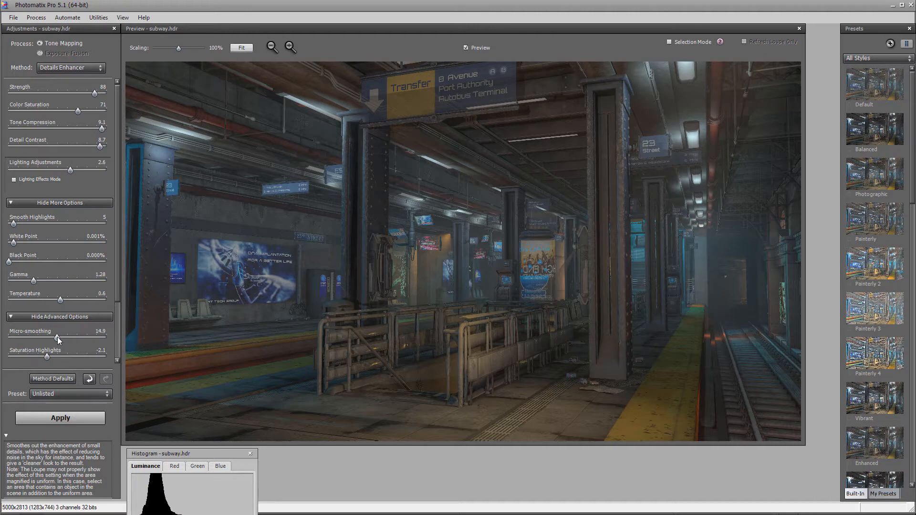
pyautogui.moveTo(57, 337); pyautogui.dragTo(43, 337)
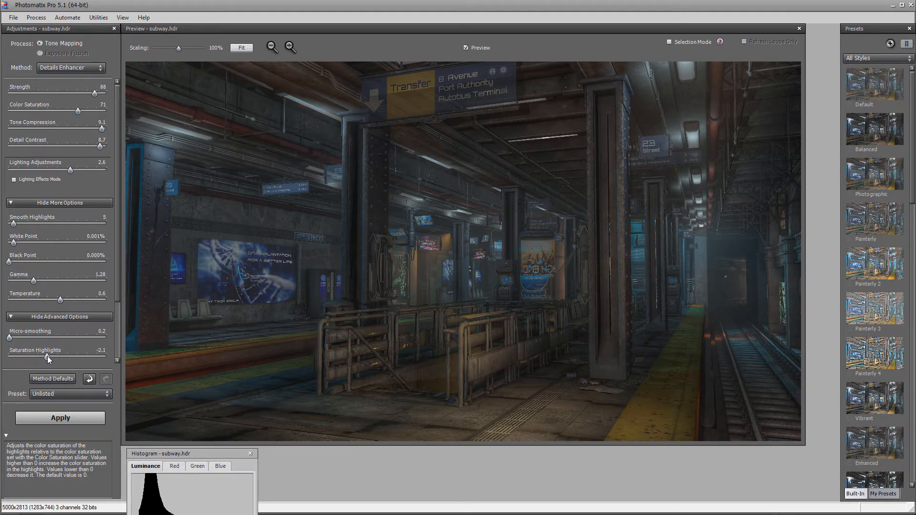
pyautogui.moveTo(56, 357); pyautogui.dragTo(85, 360)
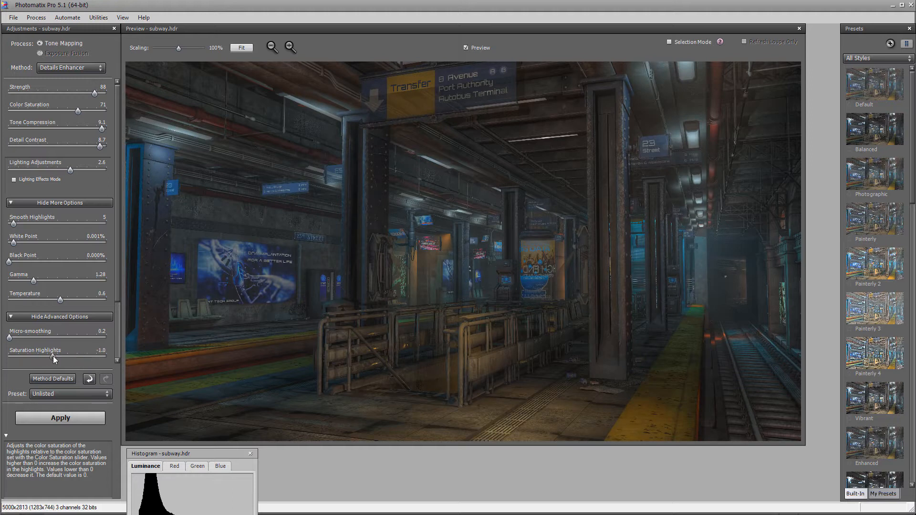
pyautogui.moveTo(28, 360); pyautogui.dragTo(50, 361)
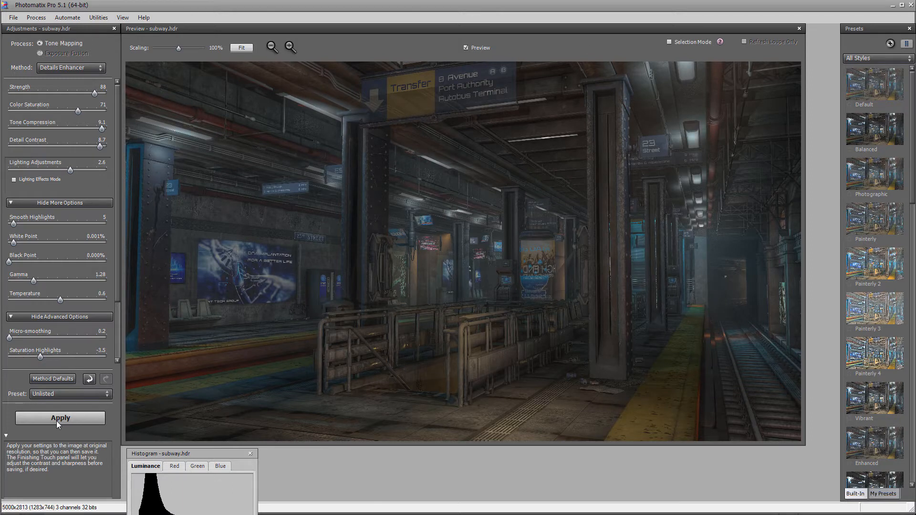
pyautogui.click(57, 421)
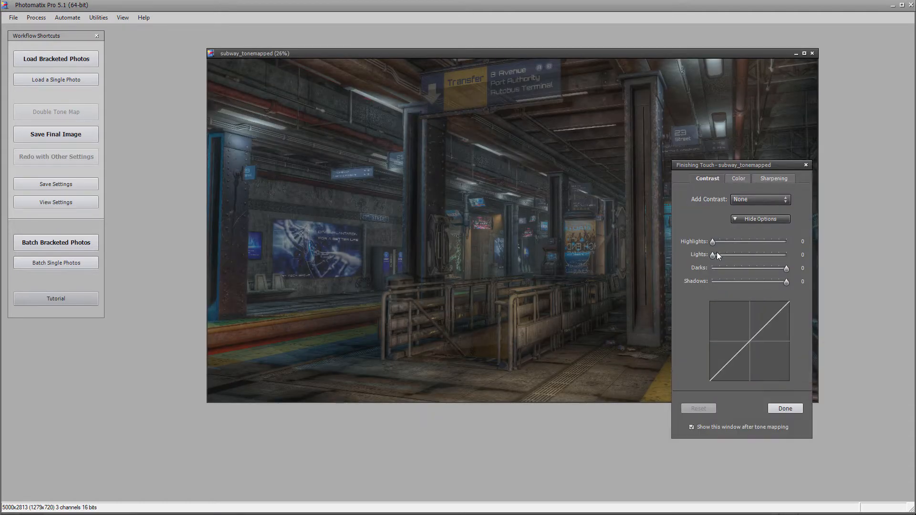
# Step: Add custom finishing contrast with Highlights +5, Lights +32, Darks -2 and Shadows 0
pyautogui.moveTo(713, 255); pyautogui.dragTo(716, 256)
pyautogui.moveTo(727, 166); pyautogui.dragTo(800, 192)
pyautogui.moveTo(789, 282)
pyautogui.mouseDown()
pyautogui.moveTo(822, 281)
pyautogui.moveTo(768, 283)
pyautogui.moveTo(822, 268)
pyautogui.moveTo(774, 270)
pyautogui.moveTo(791, 268)
pyautogui.mouseUp()
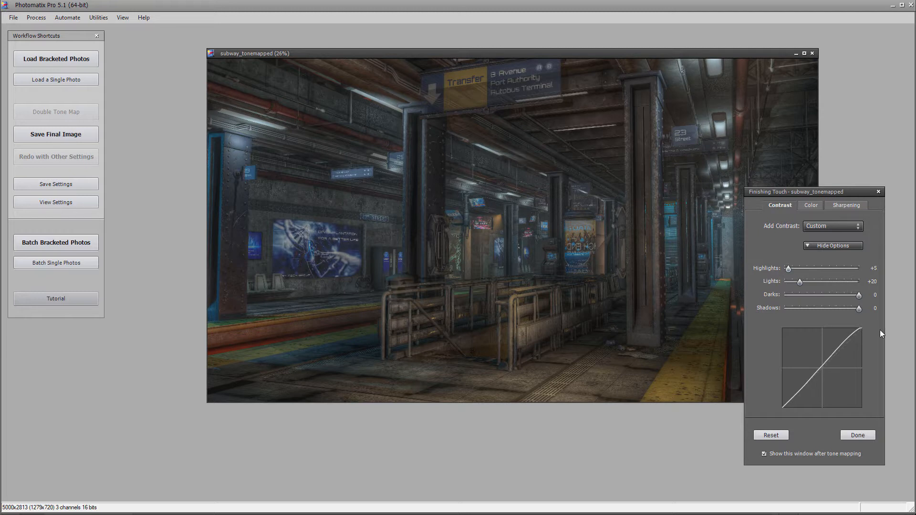
pyautogui.moveTo(861, 309); pyautogui.dragTo(886, 308)
pyautogui.moveTo(859, 296)
pyautogui.mouseDown()
pyautogui.moveTo(844, 295)
pyautogui.moveTo(859, 295)
pyautogui.mouseUp()
pyautogui.moveTo(800, 281)
pyautogui.mouseDown()
pyautogui.moveTo(826, 282)
pyautogui.moveTo(808, 282)
pyautogui.mouseUp()
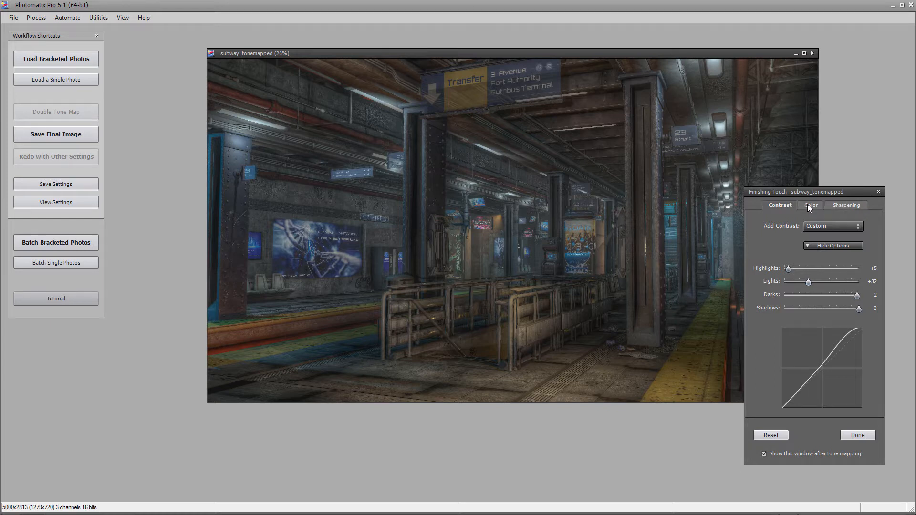
# Step: Sharpen the tone-mapped image with a custom amount of 49 and finish the finishing touches
pyautogui.click(808, 205)
pyautogui.click(850, 204)
pyautogui.moveTo(785, 269); pyautogui.dragTo(809, 268)
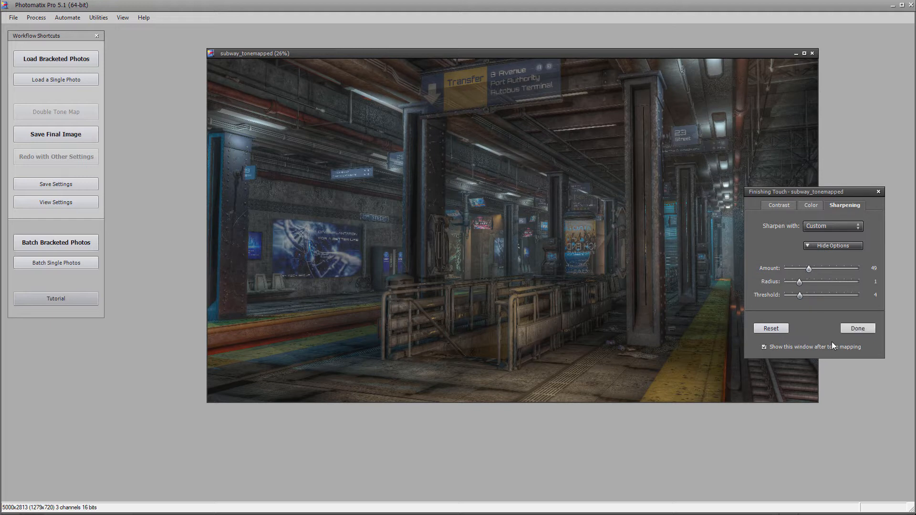
pyautogui.click(857, 328)
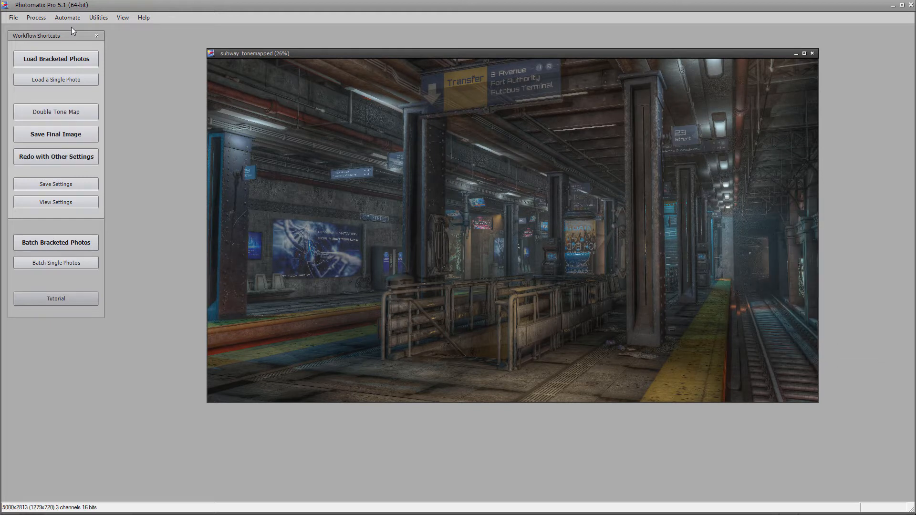
# Step: Save the finished tone-mapped subway image under its default name
pyautogui.click(13, 18)
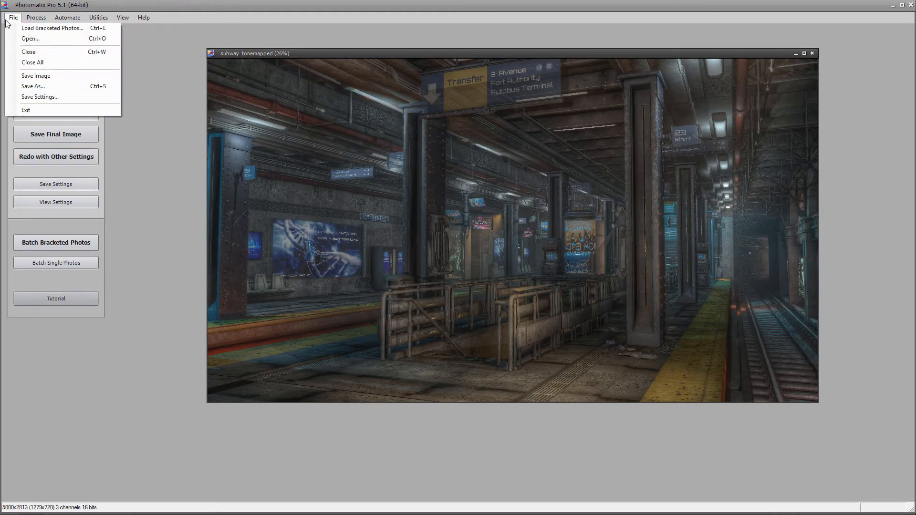
pyautogui.click(33, 76)
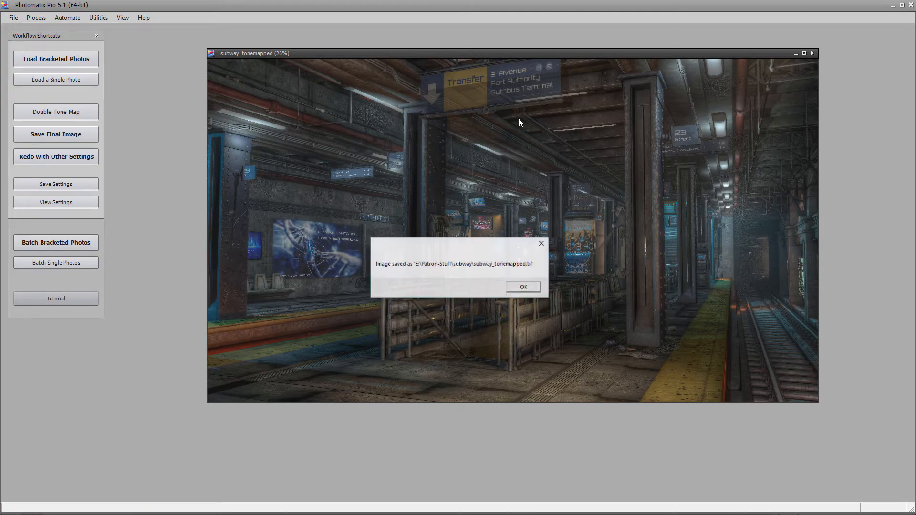
pyautogui.click(523, 288)
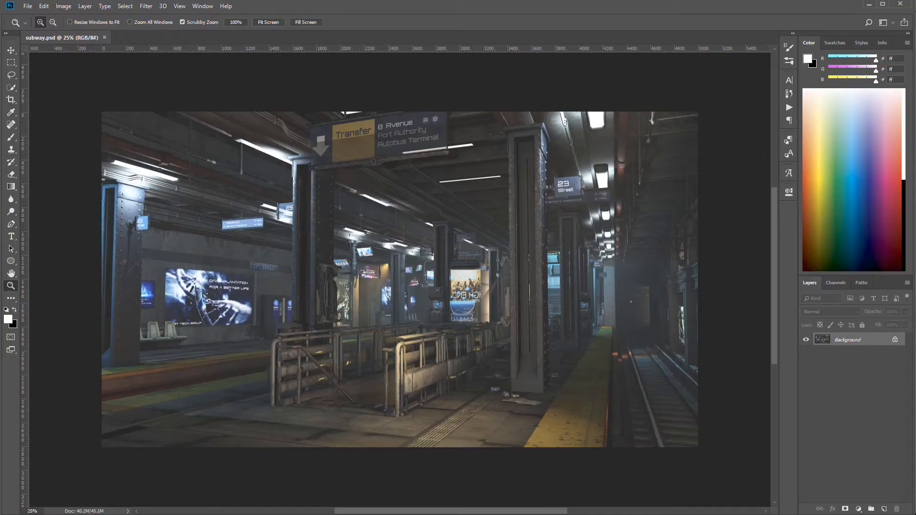
# Step: Place the subway_tonemapped image into subway.psd in Photoshop and scale it to cover the whole canvas
pyautogui.moveTo(786, 247); pyautogui.dragTo(377, 236)
pyautogui.moveTo(471, 243); pyautogui.dragTo(699, 113)
pyautogui.moveTo(321, 320); pyautogui.dragTo(102, 449)
pyautogui.press('Return')
# Step: Compare the tone-mapped image with the original render by toggling the visibility of the subway_tonemapped layer
pyautogui.click(807, 340)
pyautogui.click(806, 340)
pyautogui.click(807, 341)
pyautogui.click(809, 342)
pyautogui.click(810, 341)
pyautogui.click(806, 341)
pyautogui.click(808, 340)
pyautogui.click(808, 341)
pyautogui.click(808, 341)
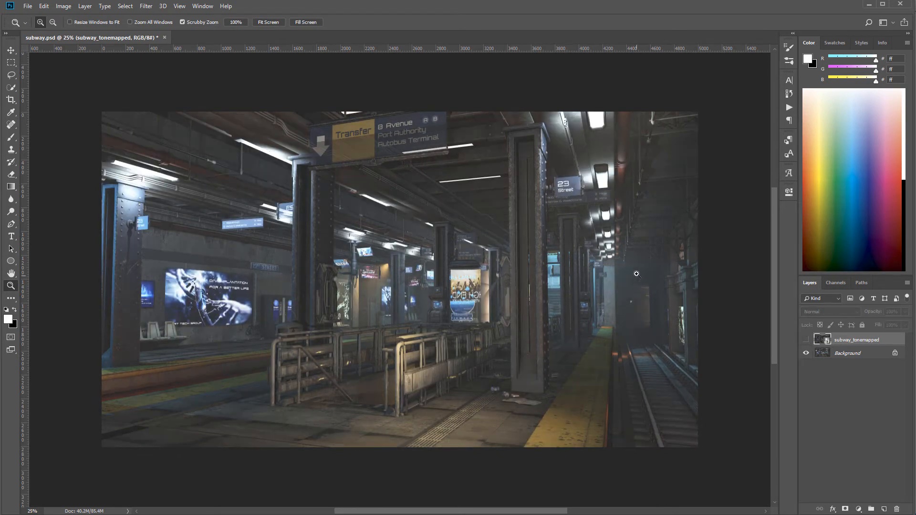
pyautogui.click(807, 341)
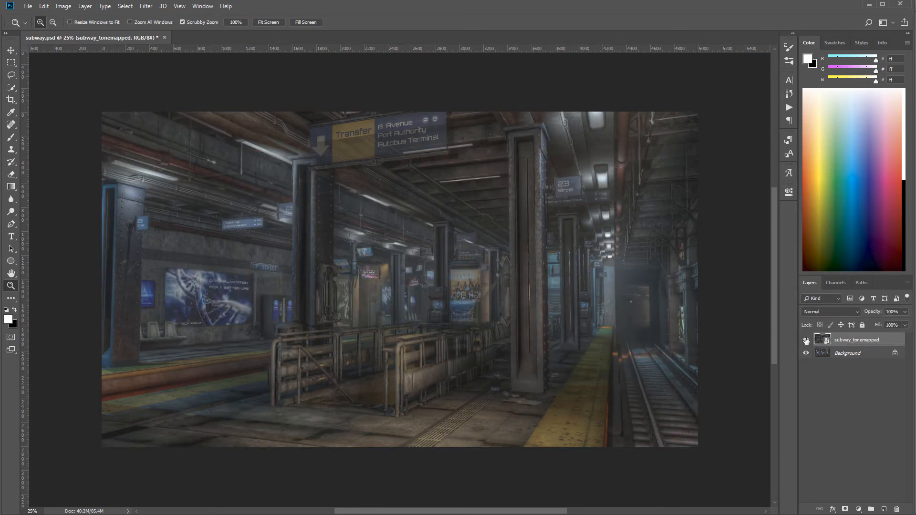
pyautogui.click(807, 341)
pyautogui.click(806, 340)
pyautogui.click(806, 340)
pyautogui.click(806, 340)
# Step: Add a layer mask to the subway_tonemapped layer
pyautogui.click(844, 511)
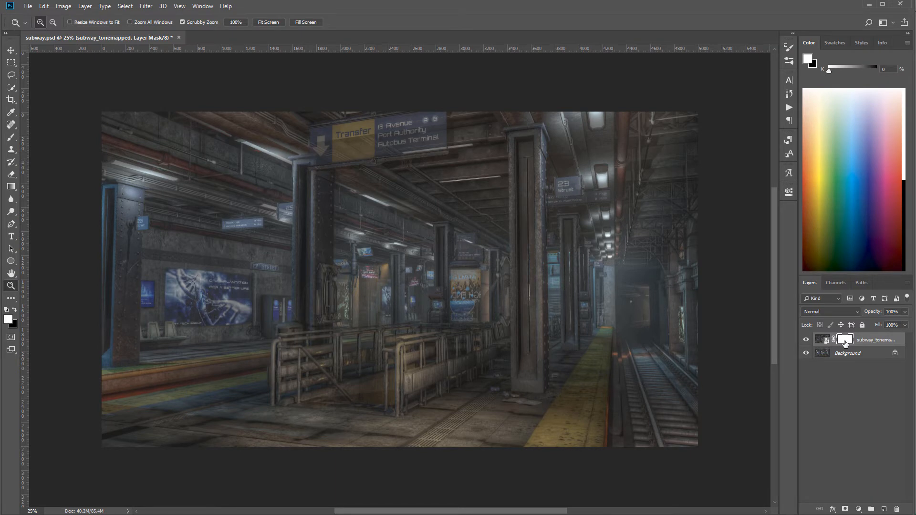
# Step: Invert the subway_tonemapped layer mask to black and set the Brush tool to a soft round tip at 8% opacity
pyautogui.hotkey('ctrl', 'i')
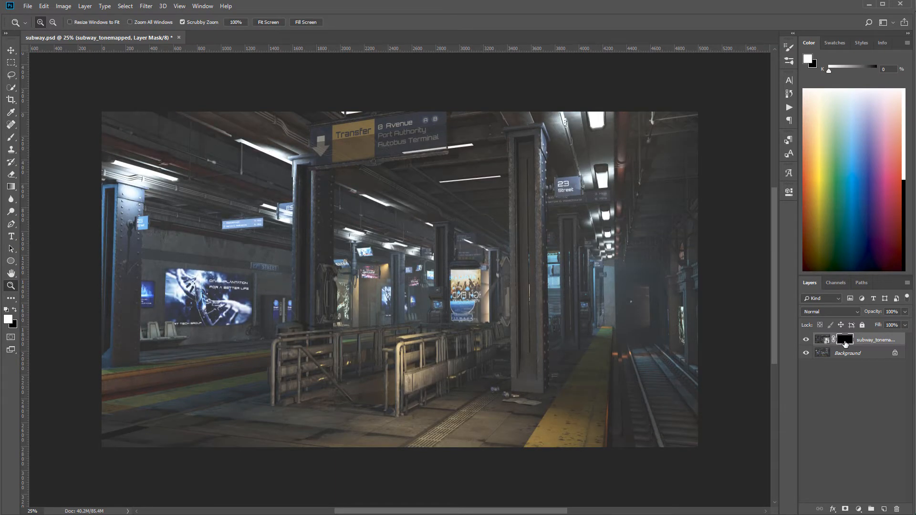
pyautogui.click(11, 137)
pyautogui.rightClick(445, 169)
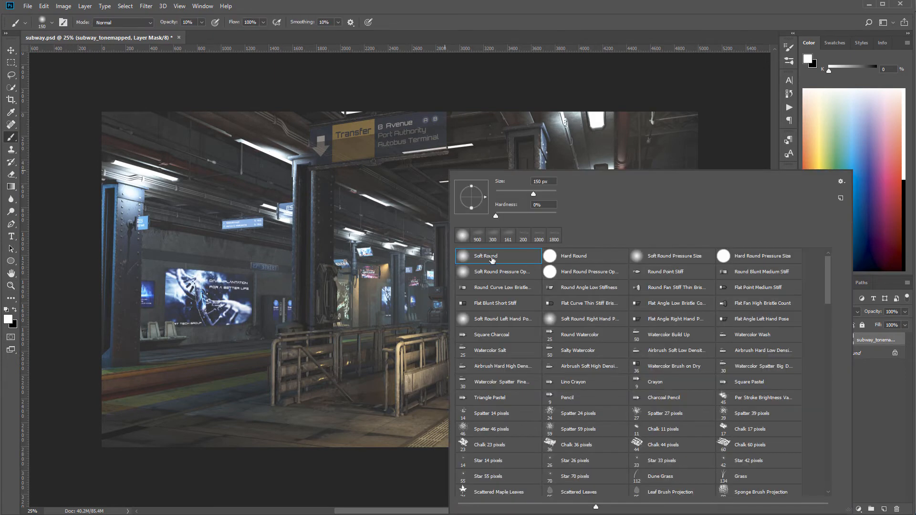
pyautogui.click(587, 80)
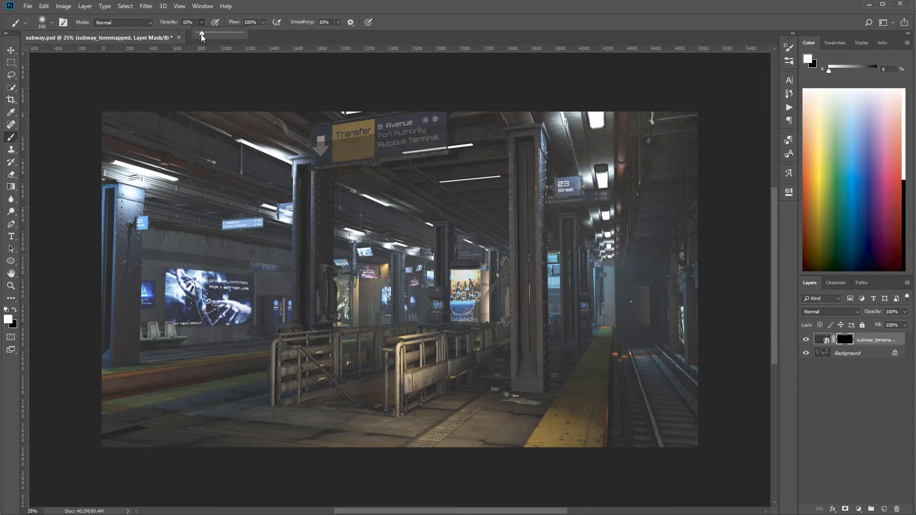
pyautogui.click(499, 92)
# Step: Enlarge the brush to 600 px and paint white on the mask over the platform floor, railings and ceiling
pyautogui.press(']')
pyautogui.press(']')
pyautogui.press(']')
pyautogui.press(']')
pyautogui.press(']')
pyautogui.moveTo(411, 387)
pyautogui.mouseDown()
pyautogui.moveTo(424, 353)
pyautogui.moveTo(411, 347)
pyautogui.moveTo(429, 357)
pyautogui.moveTo(399, 346)
pyautogui.moveTo(394, 395)
pyautogui.moveTo(449, 357)
pyautogui.moveTo(432, 377)
pyautogui.moveTo(434, 389)
pyautogui.moveTo(469, 370)
pyautogui.moveTo(429, 403)
pyautogui.moveTo(341, 437)
pyautogui.moveTo(205, 379)
pyautogui.moveTo(182, 390)
pyautogui.mouseUp()
pyautogui.moveTo(332, 179)
pyautogui.mouseDown()
pyautogui.moveTo(326, 268)
pyautogui.moveTo(310, 262)
pyautogui.moveTo(333, 262)
pyautogui.moveTo(303, 208)
pyautogui.moveTo(184, 174)
pyautogui.moveTo(160, 225)
pyautogui.moveTo(187, 177)
pyautogui.mouseUp()
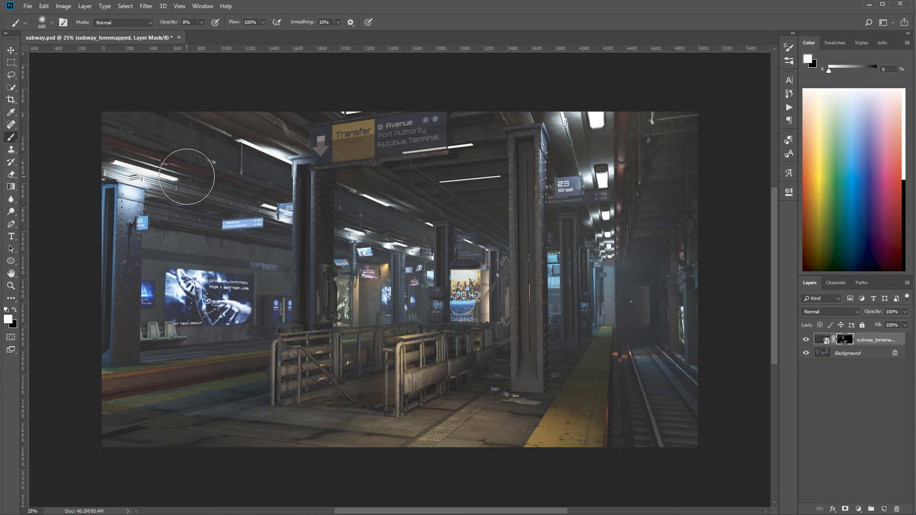
# Step: With the brush at 20% opacity, paint white on the mask over the ceiling, columns, billboard wall, tracks and floor to reveal tone-mapped detail
pyautogui.press('2')
pyautogui.moveTo(247, 172)
pyautogui.mouseDown()
pyautogui.moveTo(131, 139)
pyautogui.moveTo(297, 146)
pyautogui.moveTo(269, 174)
pyautogui.moveTo(215, 180)
pyautogui.moveTo(293, 127)
pyautogui.moveTo(281, 138)
pyautogui.mouseUp()
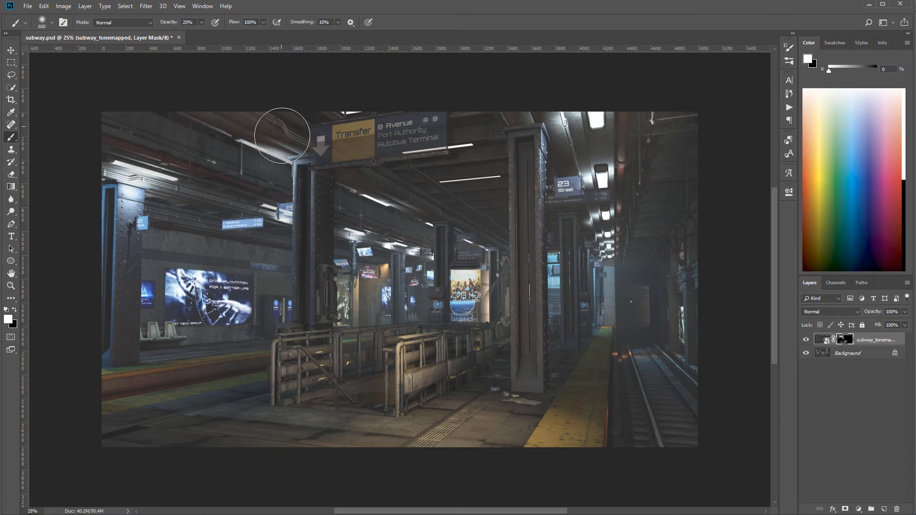
pyautogui.moveTo(546, 179)
pyautogui.mouseDown()
pyautogui.moveTo(522, 205)
pyautogui.moveTo(525, 317)
pyautogui.moveTo(577, 323)
pyautogui.moveTo(536, 372)
pyautogui.mouseUp()
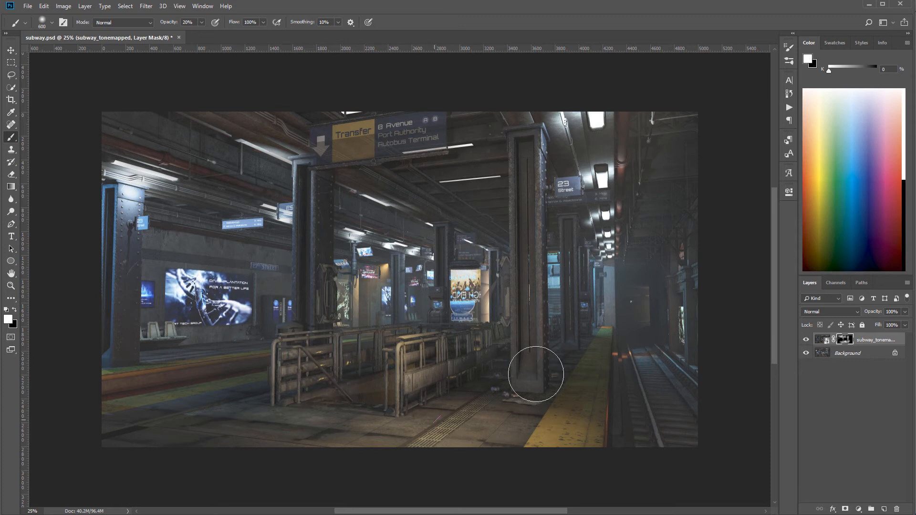
pyautogui.moveTo(105, 235)
pyautogui.mouseDown()
pyautogui.moveTo(122, 275)
pyautogui.moveTo(135, 188)
pyautogui.moveTo(143, 369)
pyautogui.moveTo(141, 206)
pyautogui.mouseUp()
pyautogui.moveTo(200, 296)
pyautogui.mouseDown()
pyautogui.moveTo(280, 307)
pyautogui.moveTo(241, 318)
pyautogui.moveTo(281, 338)
pyautogui.moveTo(238, 351)
pyautogui.mouseUp()
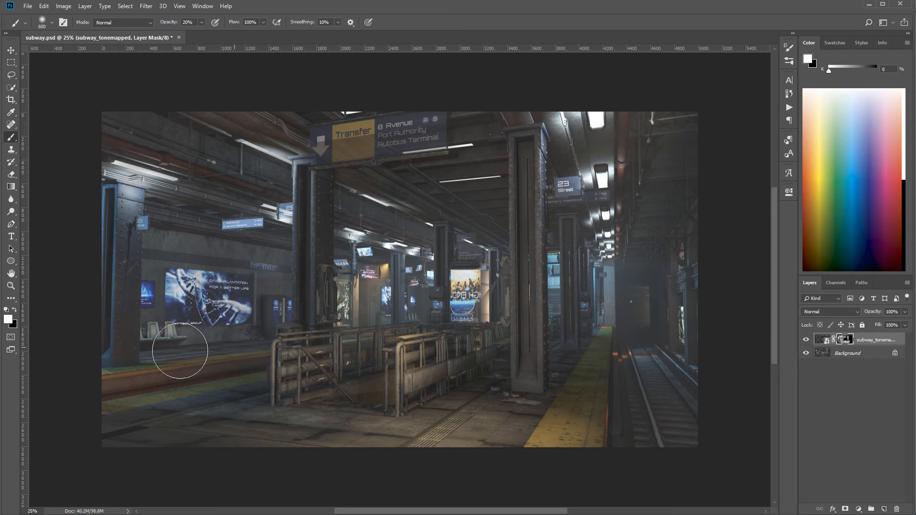
pyautogui.moveTo(139, 127)
pyautogui.mouseDown()
pyautogui.moveTo(178, 148)
pyautogui.moveTo(121, 157)
pyautogui.moveTo(251, 156)
pyautogui.moveTo(293, 185)
pyautogui.mouseUp()
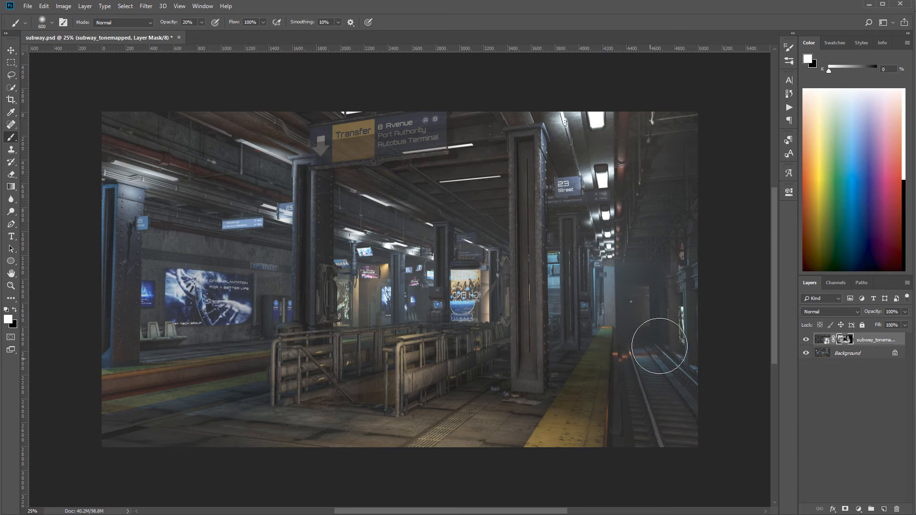
pyautogui.moveTo(595, 147)
pyautogui.mouseDown()
pyautogui.moveTo(614, 125)
pyautogui.moveTo(540, 144)
pyautogui.moveTo(580, 151)
pyautogui.mouseUp()
pyautogui.moveTo(511, 116)
pyautogui.mouseDown()
pyautogui.moveTo(476, 143)
pyautogui.moveTo(525, 96)
pyautogui.moveTo(499, 152)
pyautogui.moveTo(558, 113)
pyautogui.moveTo(558, 103)
pyautogui.moveTo(551, 118)
pyautogui.moveTo(583, 111)
pyautogui.moveTo(591, 126)
pyautogui.moveTo(615, 121)
pyautogui.moveTo(530, 166)
pyautogui.moveTo(528, 151)
pyautogui.moveTo(507, 294)
pyautogui.moveTo(516, 202)
pyautogui.moveTo(532, 164)
pyautogui.moveTo(545, 152)
pyautogui.moveTo(566, 182)
pyautogui.moveTo(573, 141)
pyautogui.moveTo(526, 170)
pyautogui.moveTo(545, 168)
pyautogui.moveTo(526, 259)
pyautogui.moveTo(567, 315)
pyautogui.moveTo(531, 138)
pyautogui.moveTo(456, 159)
pyautogui.moveTo(366, 166)
pyautogui.moveTo(449, 177)
pyautogui.moveTo(421, 238)
pyautogui.moveTo(452, 217)
pyautogui.moveTo(389, 215)
pyautogui.moveTo(358, 358)
pyautogui.moveTo(433, 375)
pyautogui.moveTo(377, 358)
pyautogui.moveTo(315, 413)
pyautogui.moveTo(377, 394)
pyautogui.moveTo(406, 408)
pyautogui.moveTo(579, 397)
pyautogui.moveTo(575, 412)
pyautogui.moveTo(167, 422)
pyautogui.mouseUp()
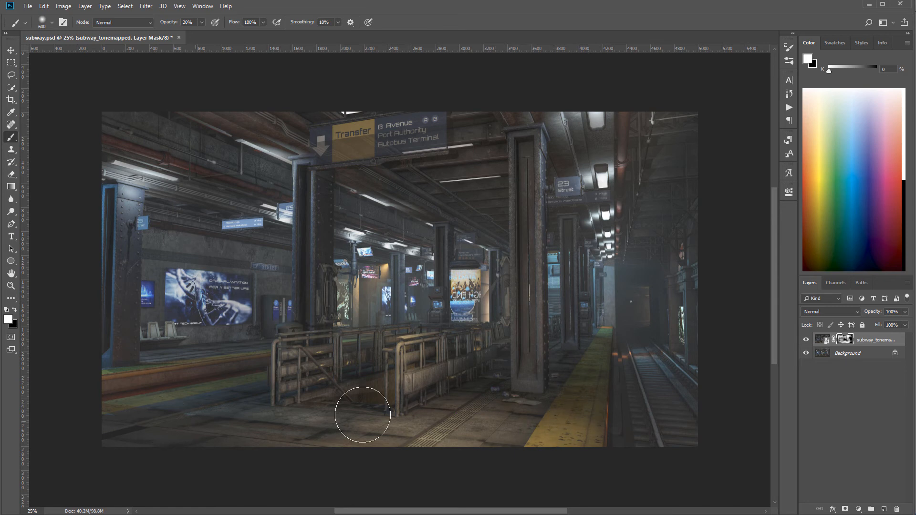
# Step: Compare the masked blend with the original render by toggling the visibility of the subway_tonemapped layer
pyautogui.click(806, 340)
pyautogui.click(807, 341)
pyautogui.click(806, 340)
pyautogui.click(807, 341)
pyautogui.click(807, 341)
pyautogui.click(807, 340)
pyautogui.click(806, 340)
pyautogui.click(807, 340)
pyautogui.click(807, 340)
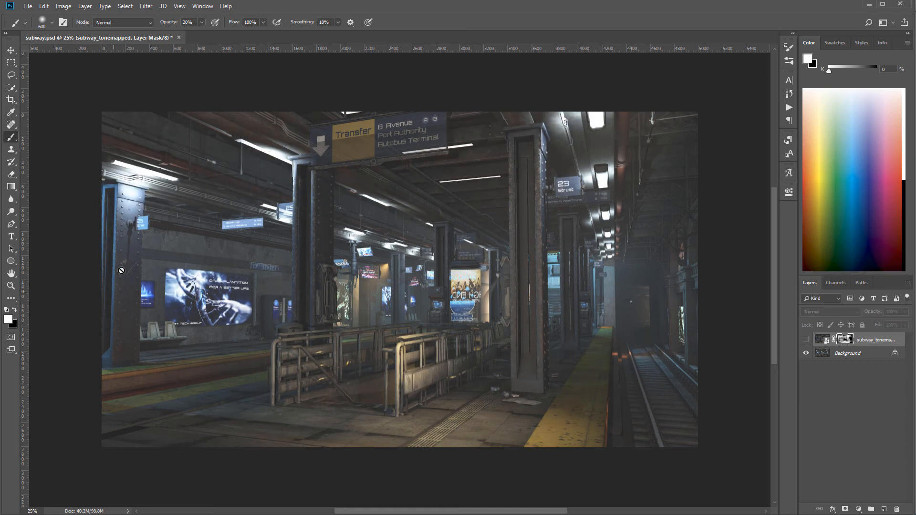
pyautogui.click(806, 340)
pyautogui.click(806, 341)
pyautogui.click(806, 340)
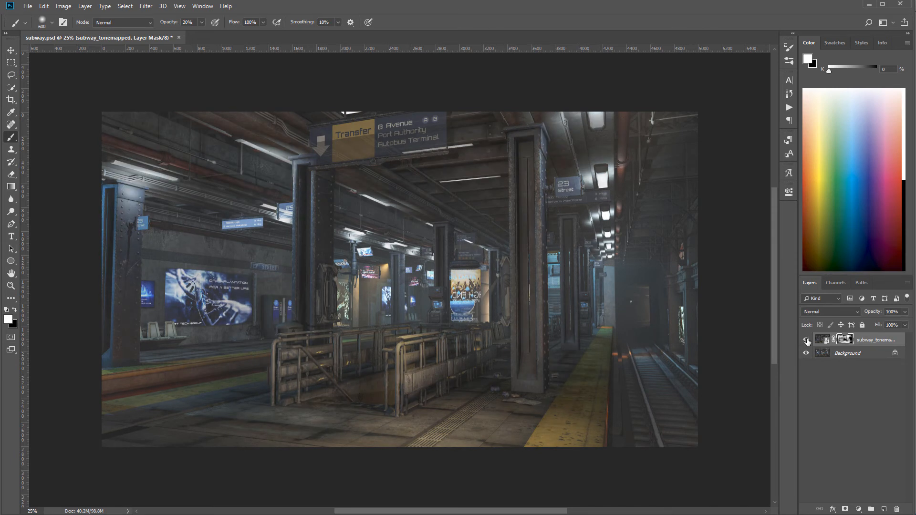
pyautogui.click(807, 340)
pyautogui.click(807, 341)
pyautogui.click(806, 341)
pyautogui.click(807, 341)
# Step: Add a Curves adjustment layer above subway_tonemapped and set its blend mode to Color
pyautogui.click(10, 50)
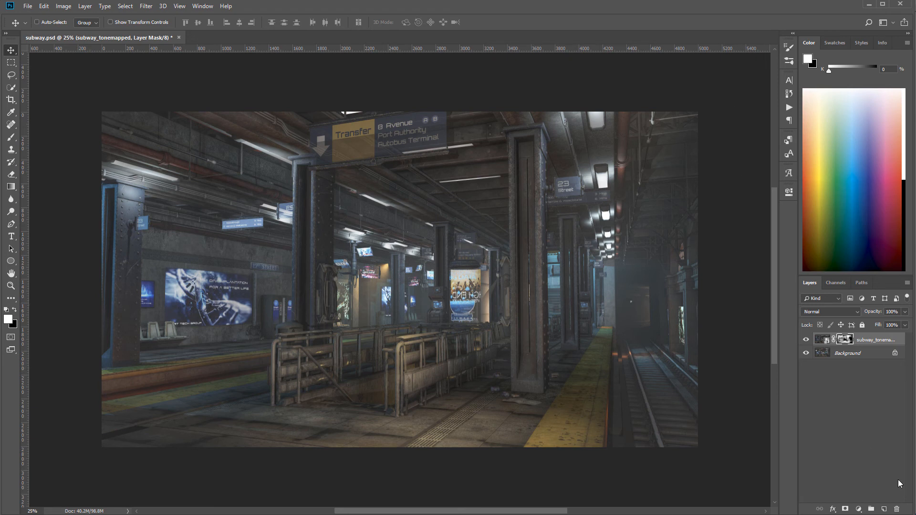
pyautogui.click(860, 509)
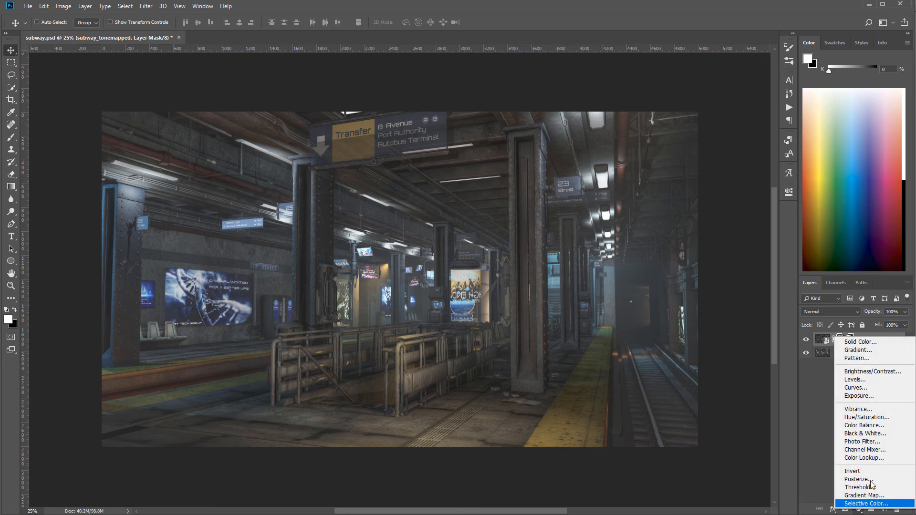
pyautogui.click(883, 389)
pyautogui.click(847, 310)
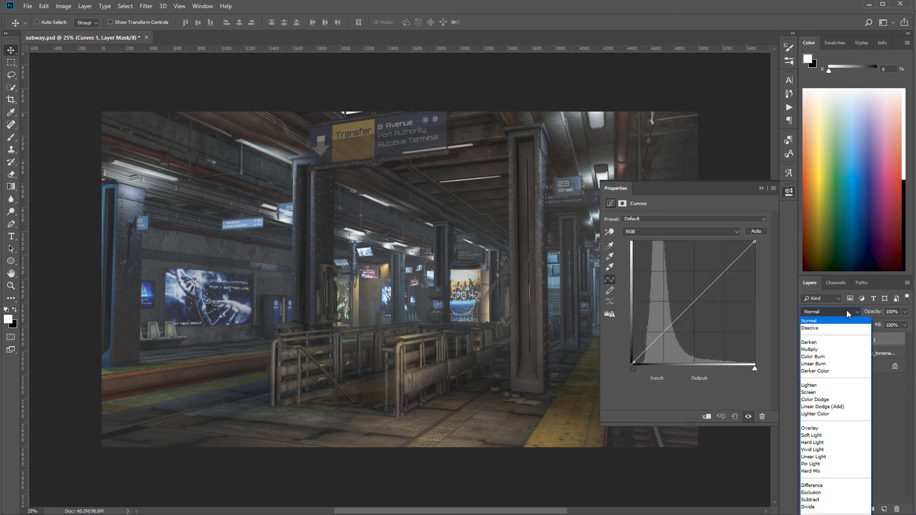
pyautogui.scroll(-3, 840, 492)
pyautogui.click(812, 497)
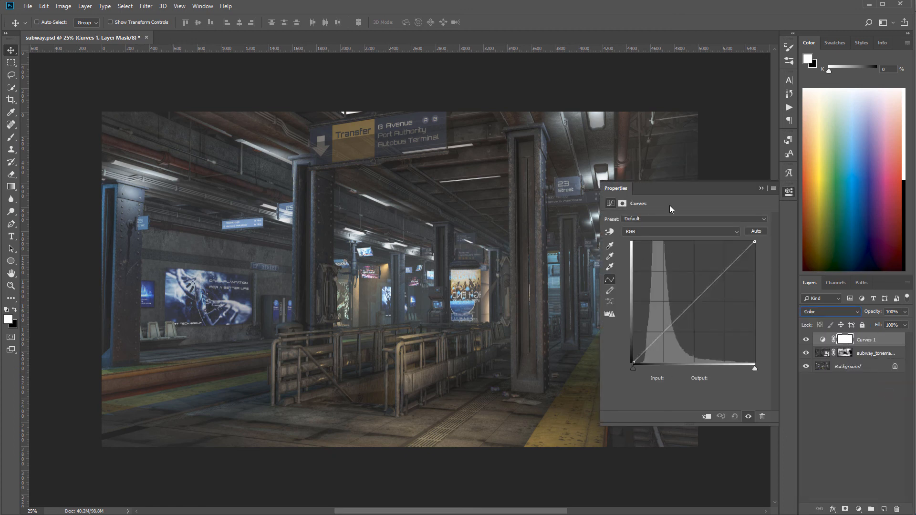
# Step: Color grade with Curves: raise the Blue channel's shadows and lower its highlights, and pull down the Red channel's shadows
pyautogui.click(677, 230)
pyautogui.click(662, 263)
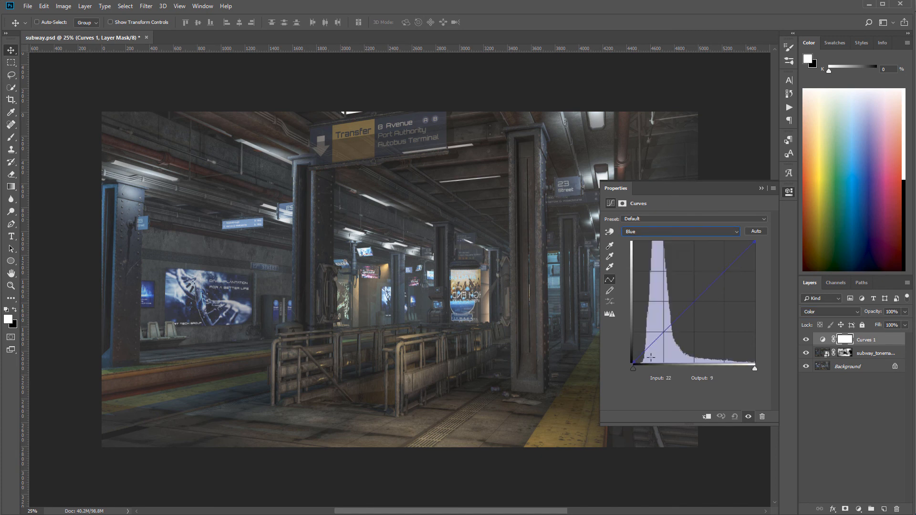
pyautogui.moveTo(636, 362); pyautogui.dragTo(634, 346)
pyautogui.moveTo(698, 295); pyautogui.dragTo(704, 302)
pyautogui.click(666, 231)
pyautogui.click(656, 247)
pyautogui.moveTo(636, 361); pyautogui.dragTo(646, 371)
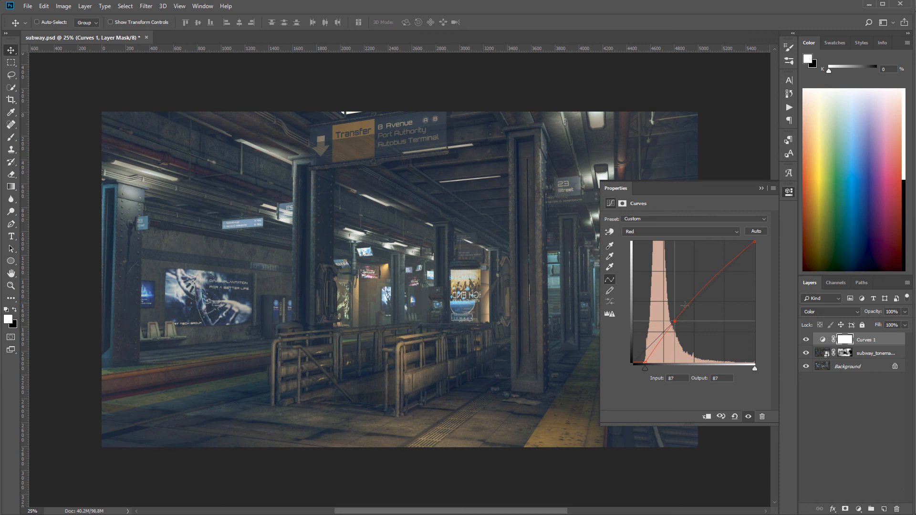
pyautogui.click(789, 192)
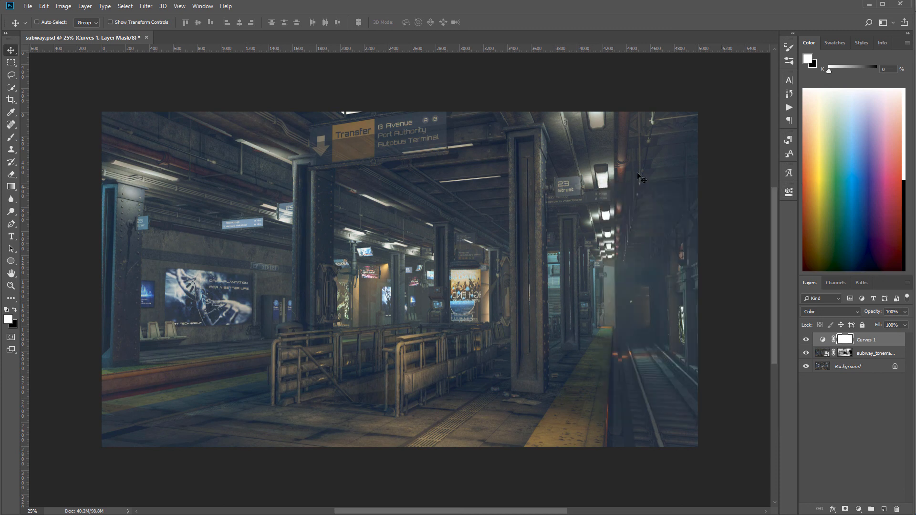
# Step: Compare the image with and without the Curves color grade, and delete the Curves adjustment layer
pyautogui.click(807, 340)
pyautogui.click(808, 340)
pyautogui.click(807, 340)
pyautogui.click(808, 340)
pyautogui.click(807, 340)
pyautogui.moveTo(889, 339); pyautogui.dragTo(897, 509)
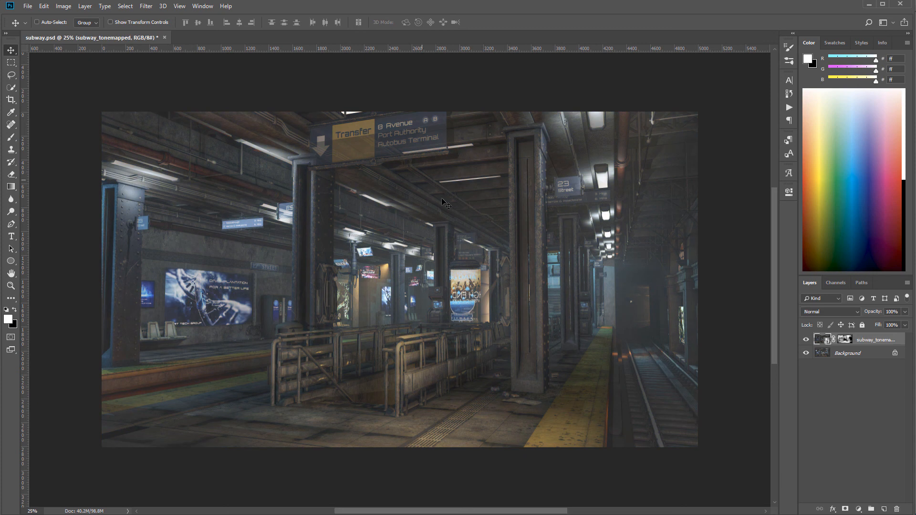